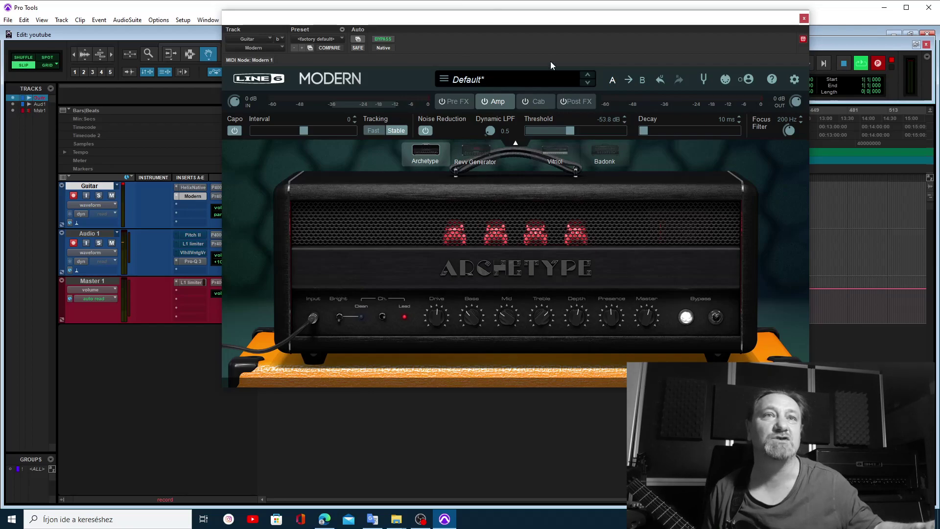
# Step: Show the built-in guitar tuner and close it again
pyautogui.click(705, 79)
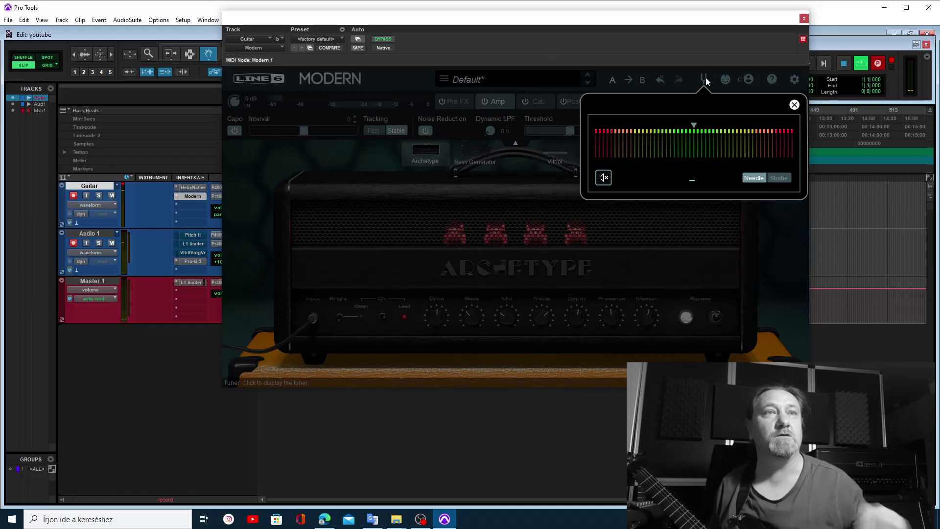
pyautogui.click(706, 77)
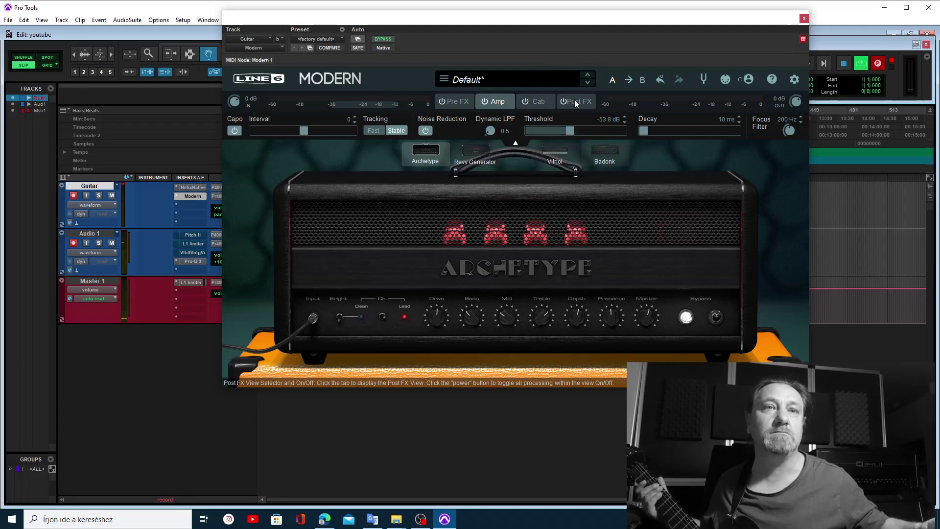
# Step: In the pre-effects, switch the Minotaur pedal off, toggle Caliper Drive on and off, and switch Minotaur back on
pyautogui.click(458, 101)
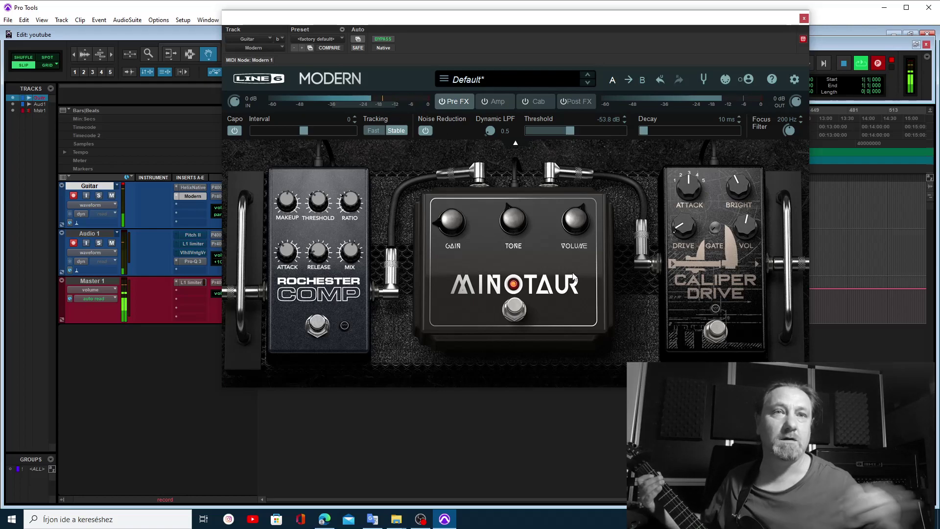
pyautogui.click(510, 312)
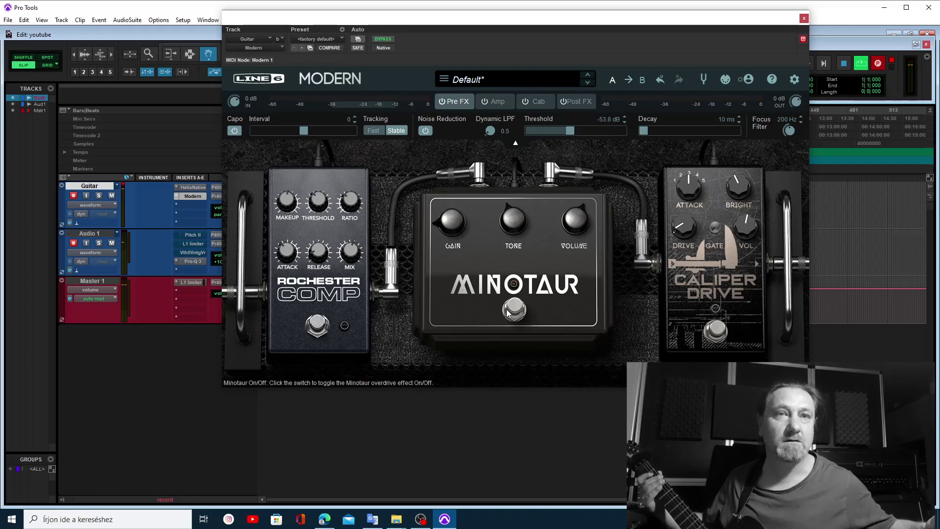
pyautogui.click(715, 330)
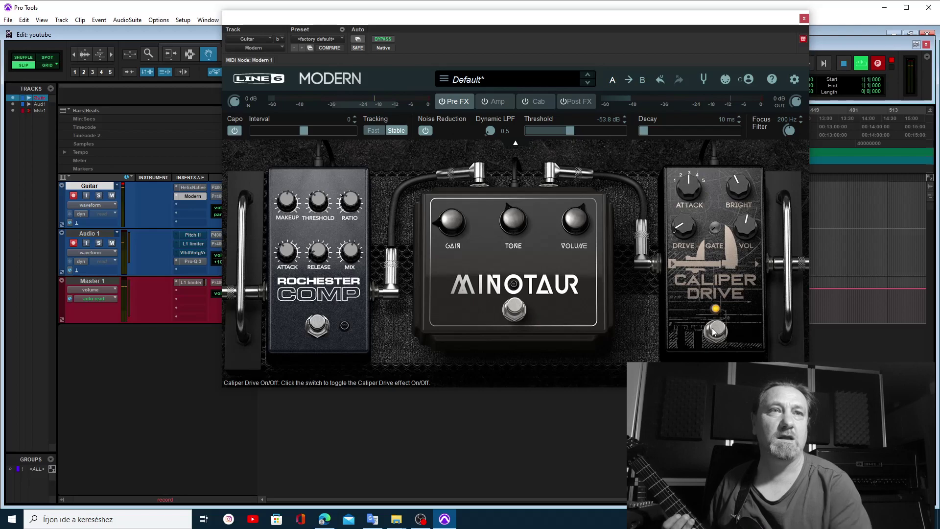
pyautogui.click(718, 331)
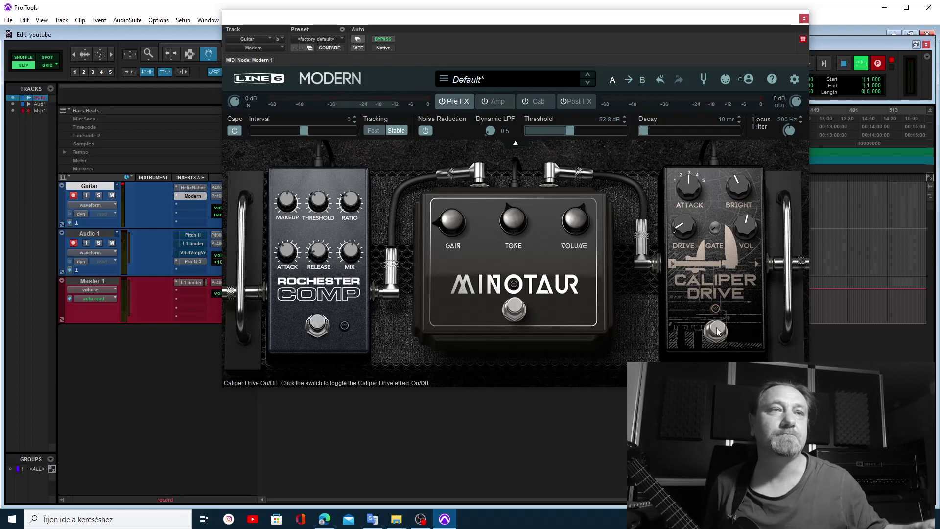
pyautogui.click(513, 313)
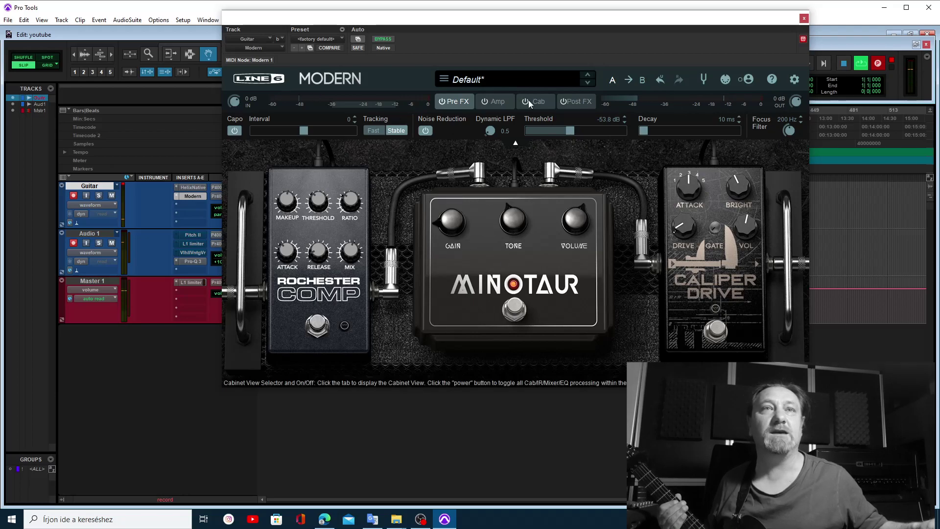
# Step: Audition the Revv Generator, Vitriol and Badonk amps and return to the Archetype amp
pyautogui.click(501, 103)
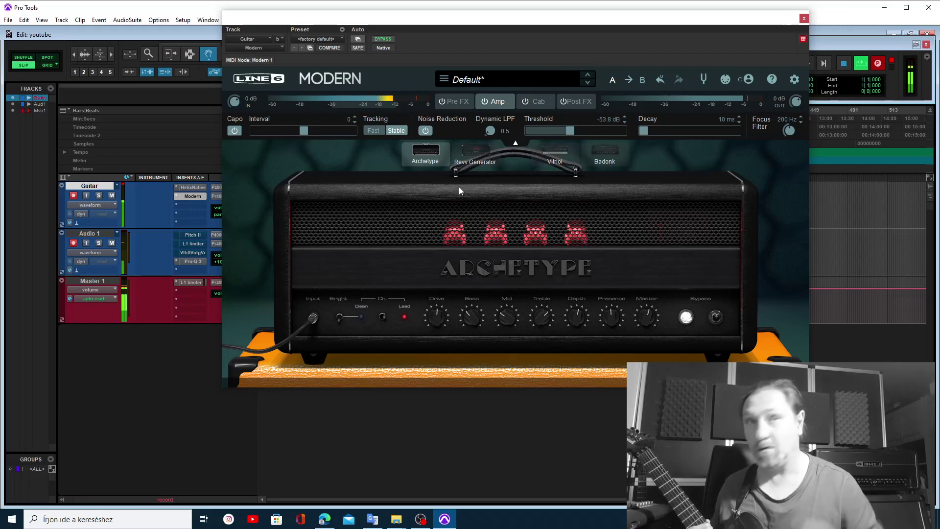
pyautogui.click(464, 166)
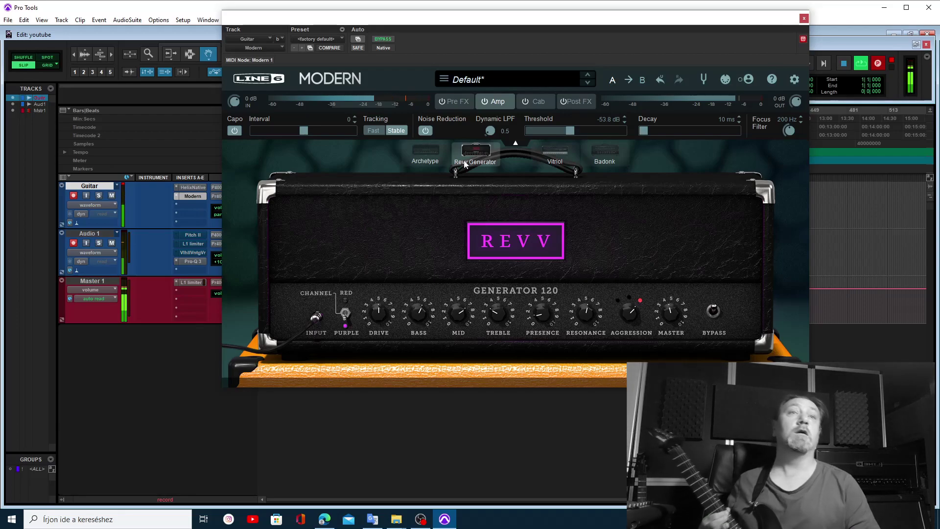
pyautogui.click(563, 155)
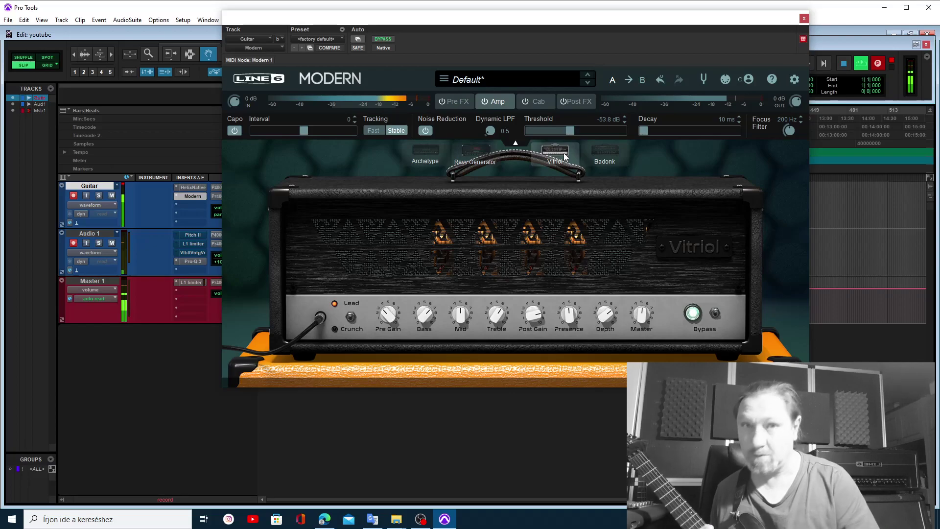
pyautogui.click(615, 147)
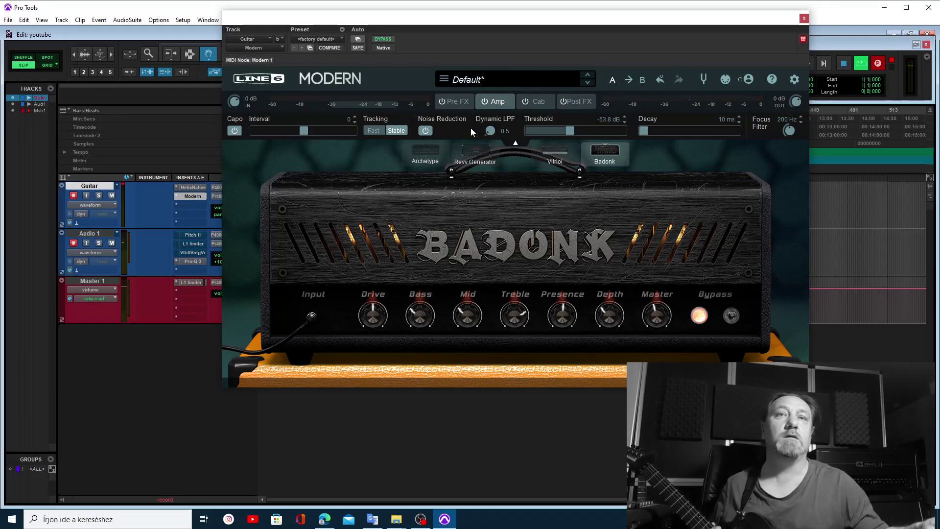
pyautogui.click(440, 151)
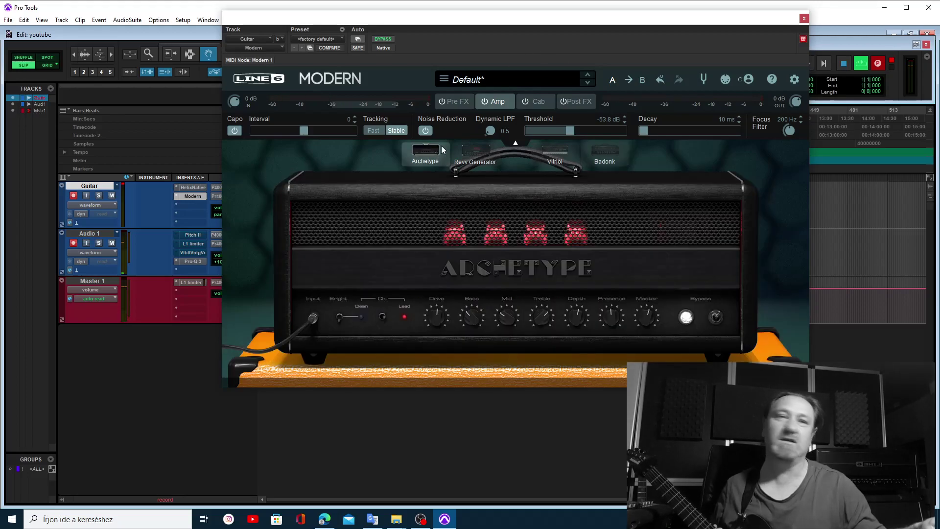
# Step: Audition the Dynamic 7, Ribbon 121, Ribbon 4038 and Condenser 414 mics on cabinet channel 1
pyautogui.click(537, 101)
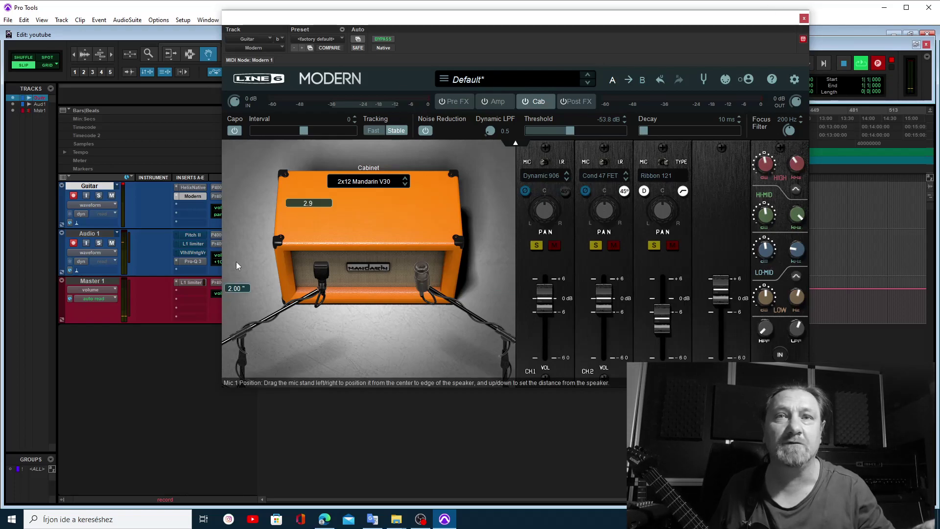
pyautogui.click(556, 175)
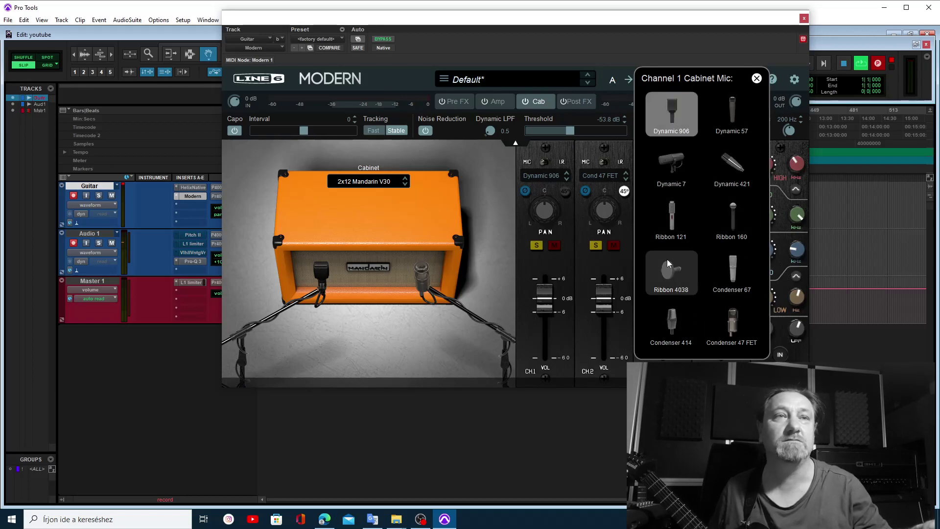
pyautogui.moveTo(798, 331)
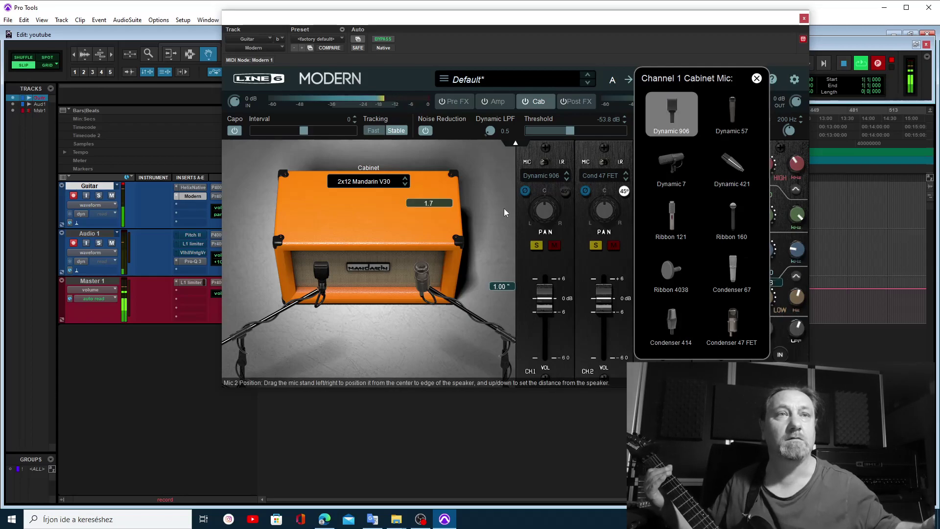
pyautogui.click(685, 176)
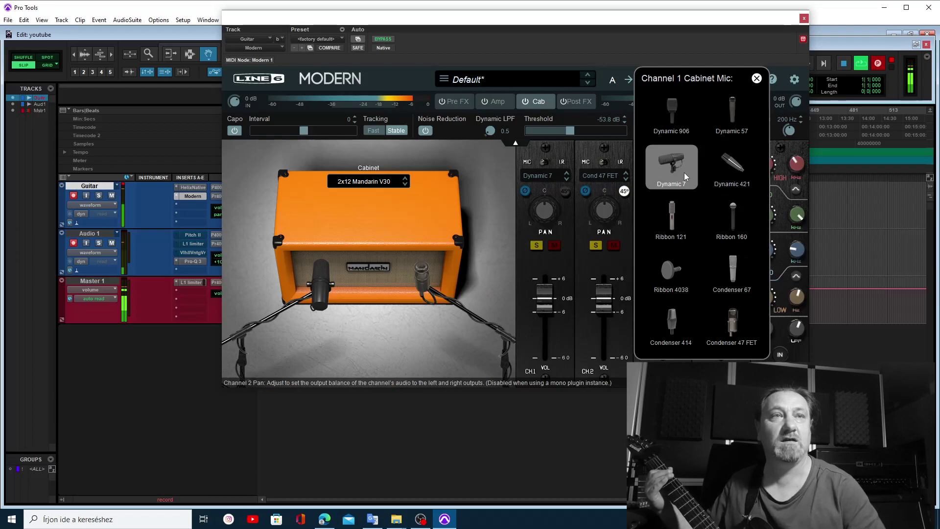
pyautogui.click(665, 240)
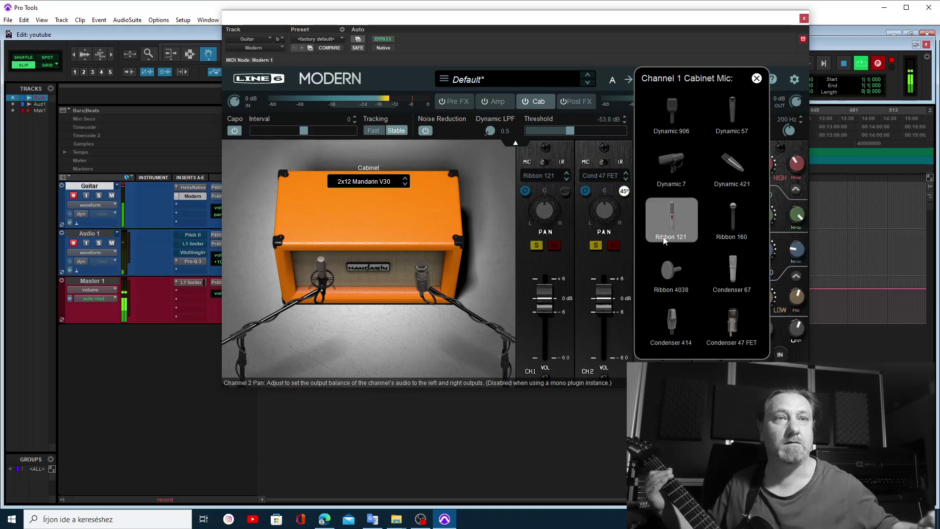
pyautogui.click(668, 279)
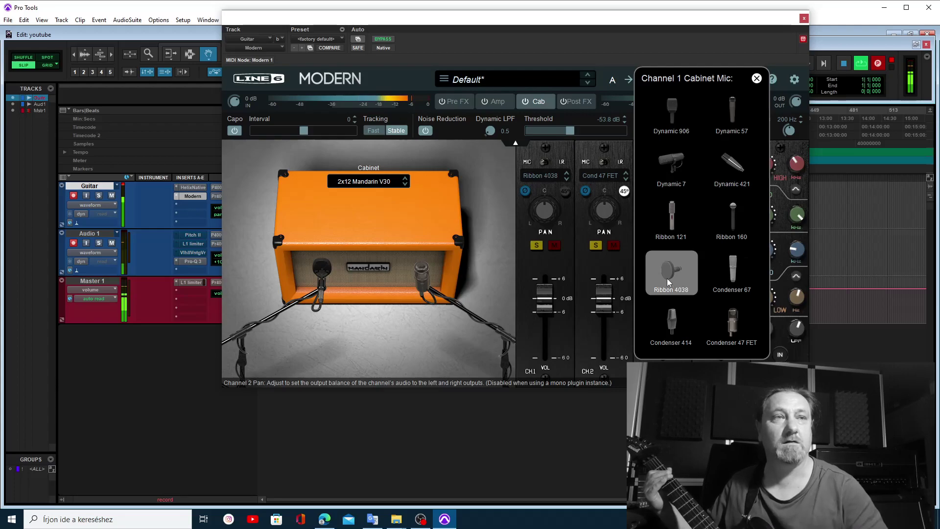
pyautogui.click(650, 319)
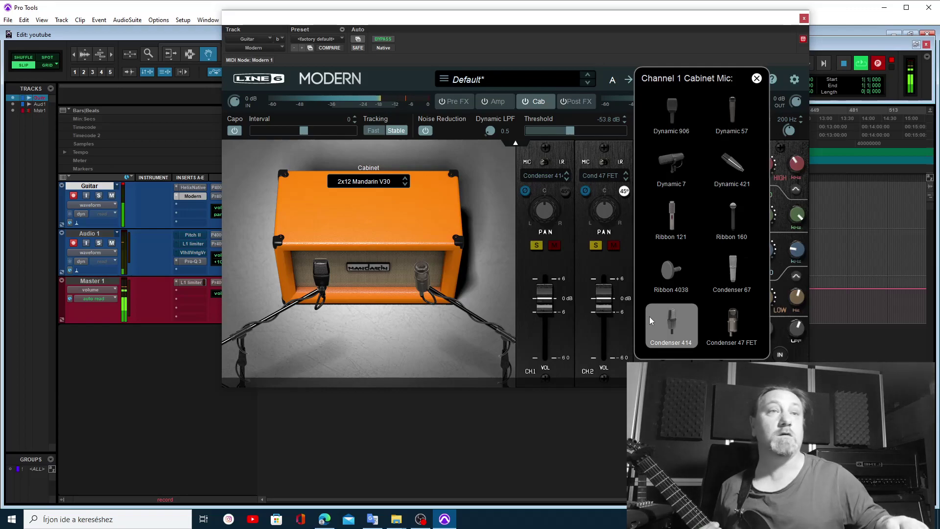
# Step: Audition the Dynamic 57, Dynamic 421, Ribbon 160, Condenser 67 and Condenser 47 FET mics on cabinet channel 1
pyautogui.click(752, 120)
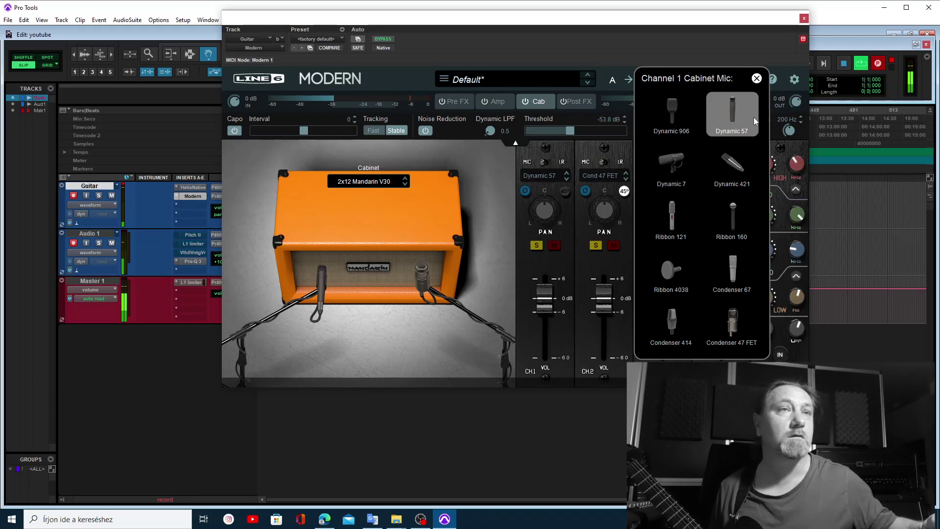
pyautogui.click(742, 163)
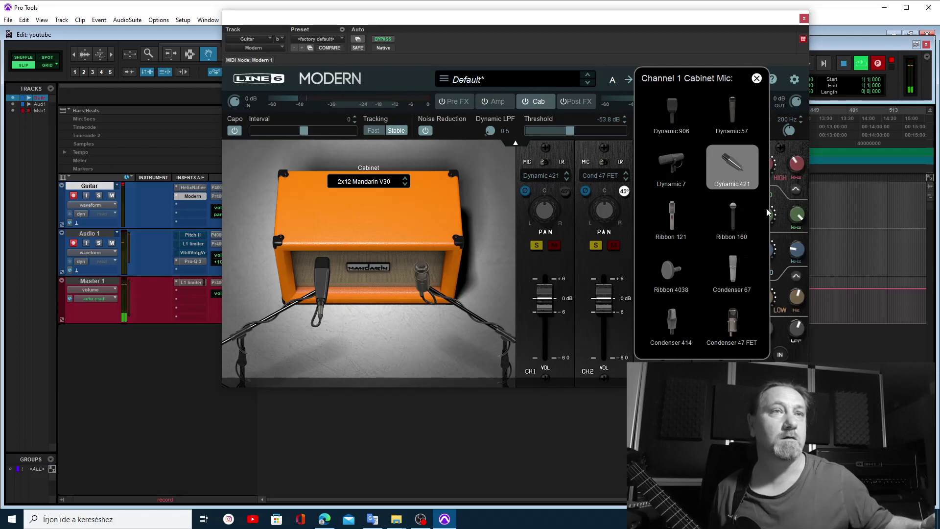
pyautogui.click(734, 222)
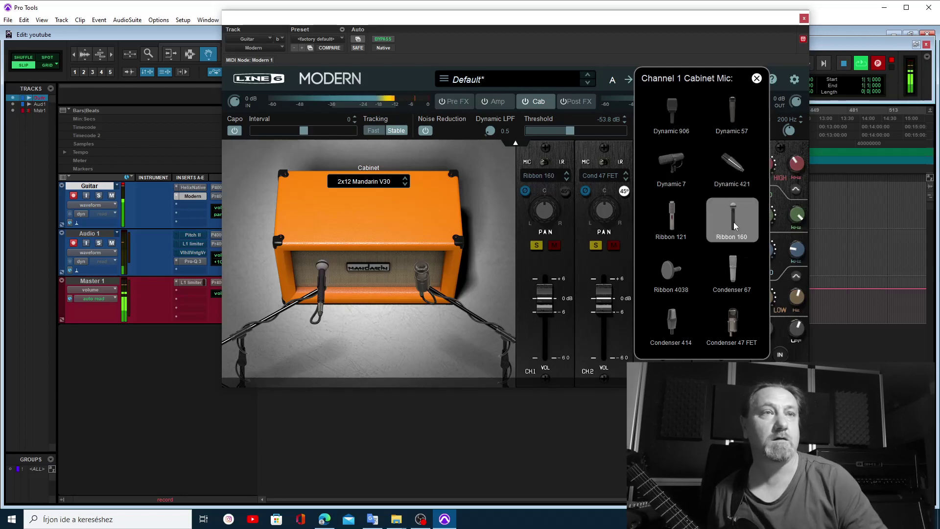
pyautogui.click(733, 256)
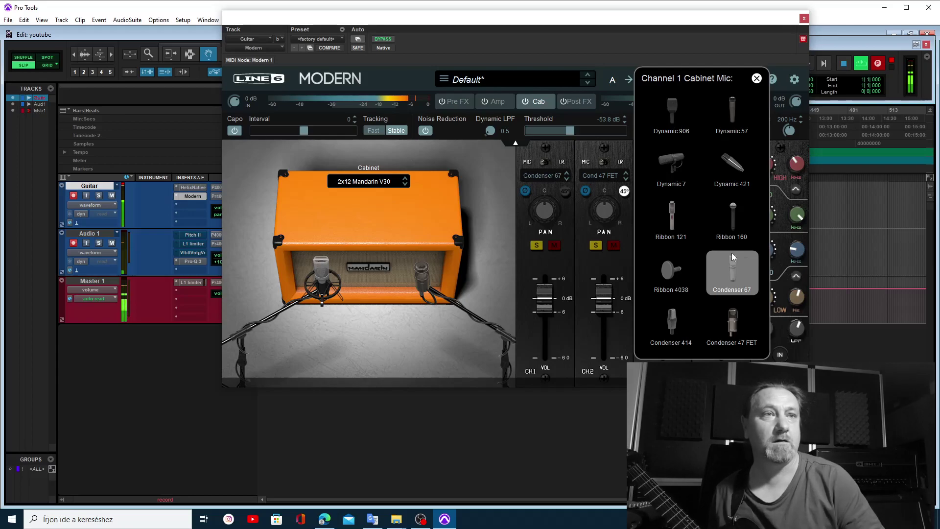
pyautogui.click(718, 319)
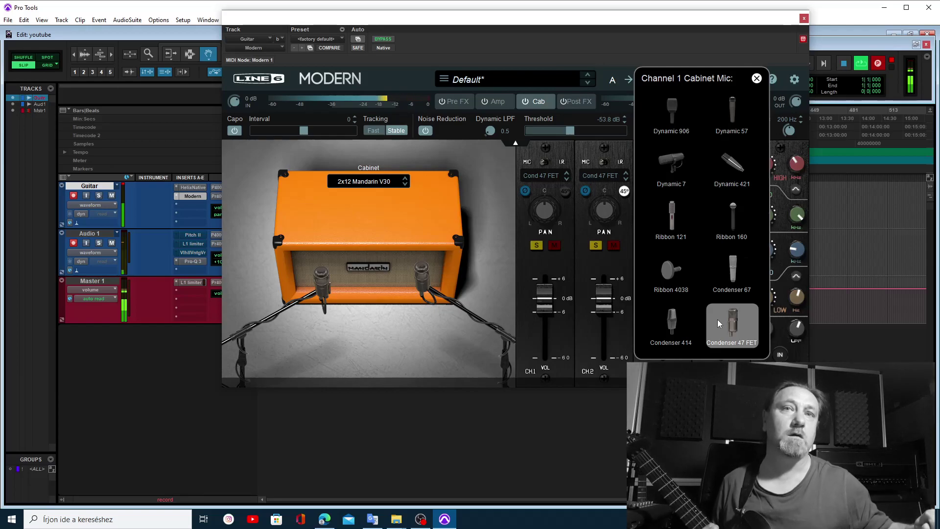
# Step: Set the channel 1 mic to Dynamic 906 and place it at position 1.5, 1.00" from the speaker
pyautogui.click(665, 112)
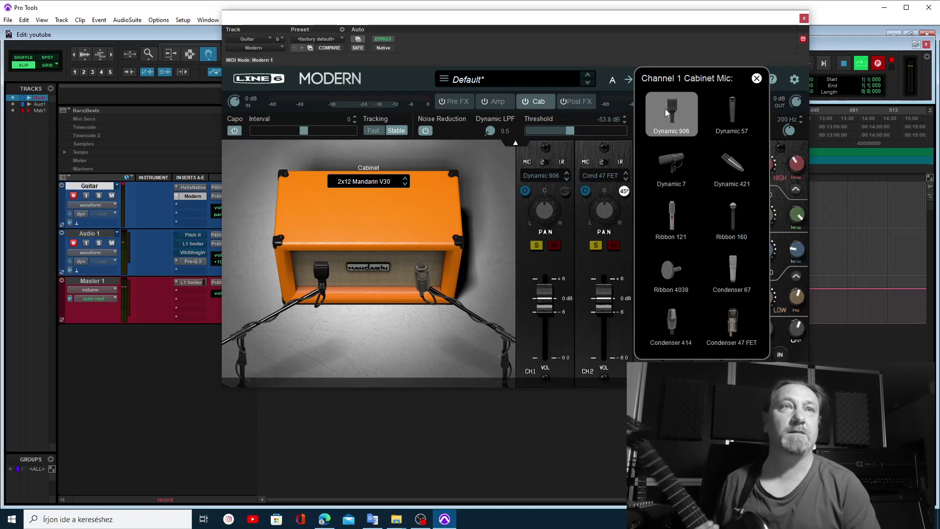
pyautogui.click(328, 219)
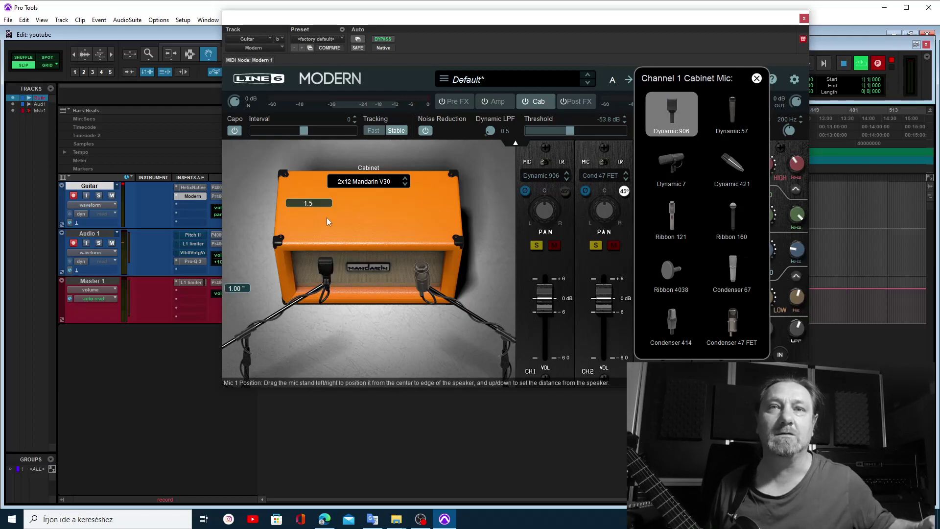
# Step: Audition the 4x12 MOO)))N T75, Cali V30, Brit V30, 1960 T75, Uber T75 and Uber V30 cabinets, ending on the 4x12 XXL V30
pyautogui.click(362, 185)
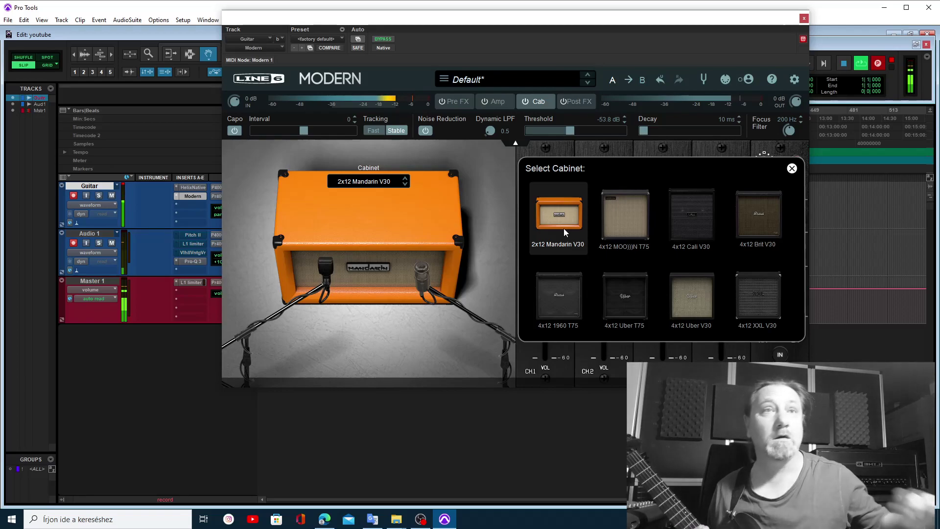
pyautogui.click(607, 231)
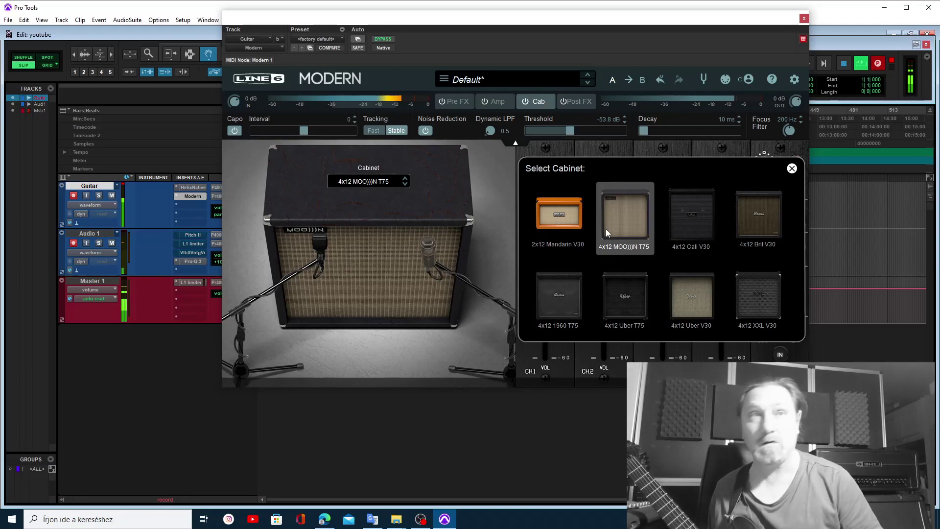
pyautogui.click(690, 217)
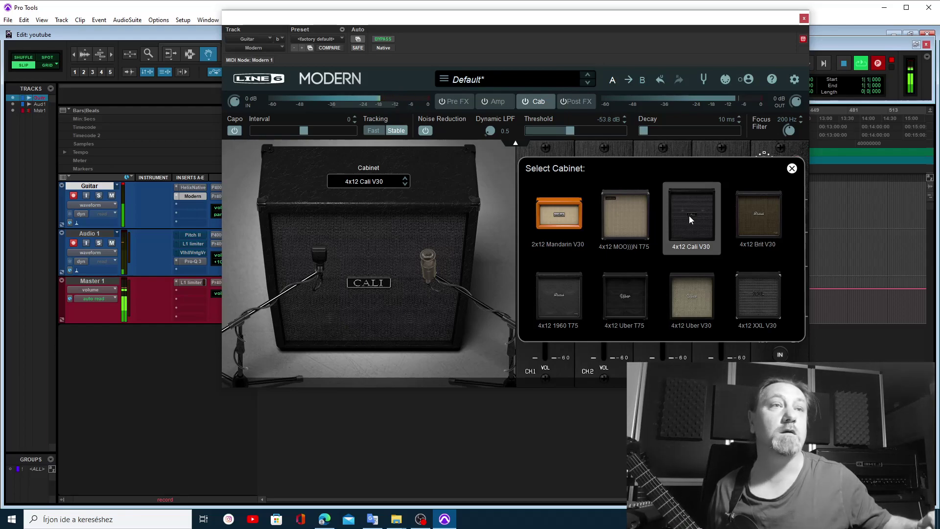
pyautogui.click(766, 221)
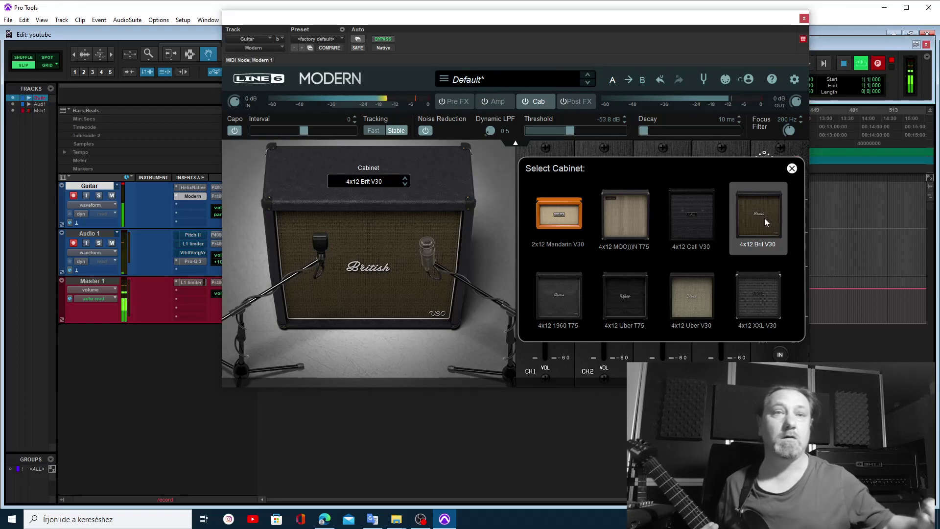
pyautogui.click(568, 307)
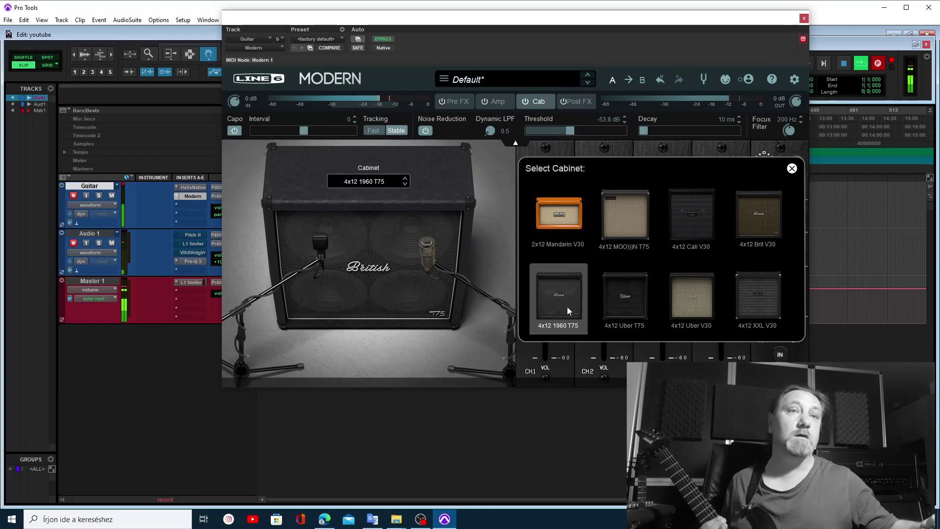
pyautogui.click(642, 319)
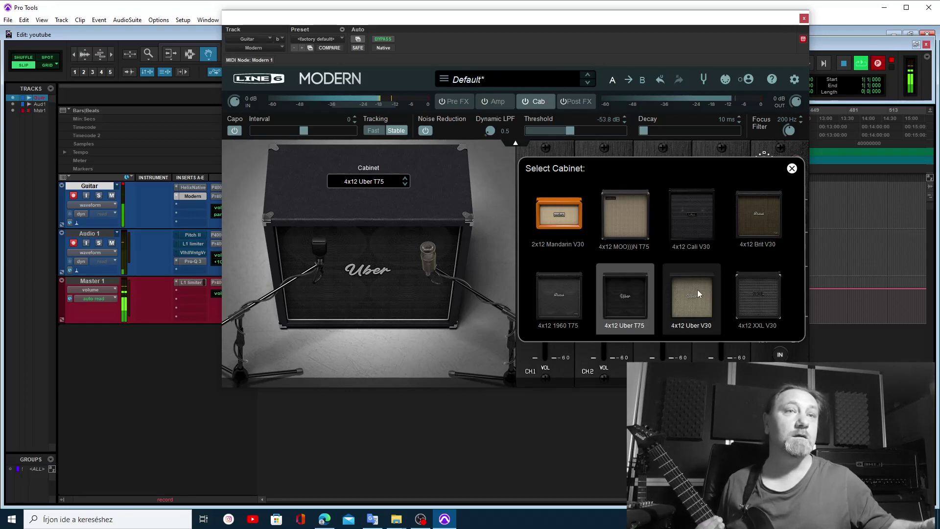
pyautogui.click(706, 294)
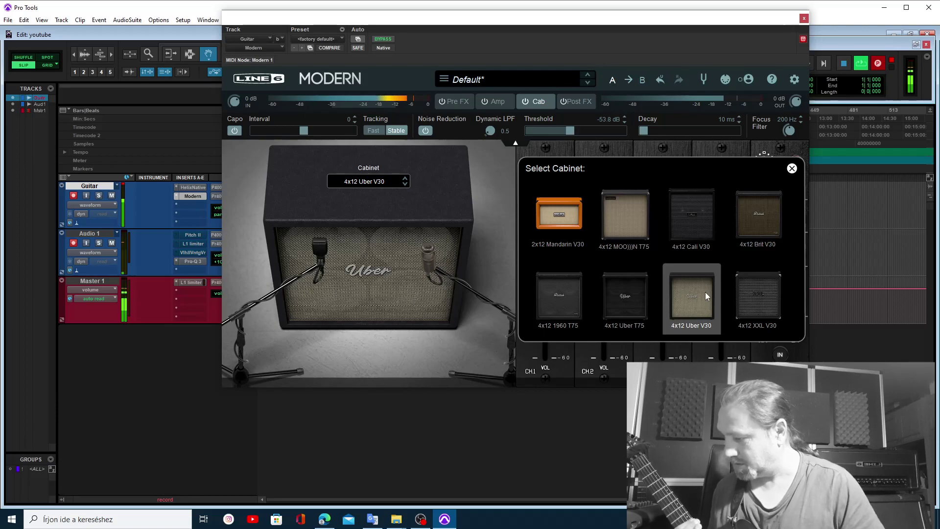
pyautogui.click(739, 287)
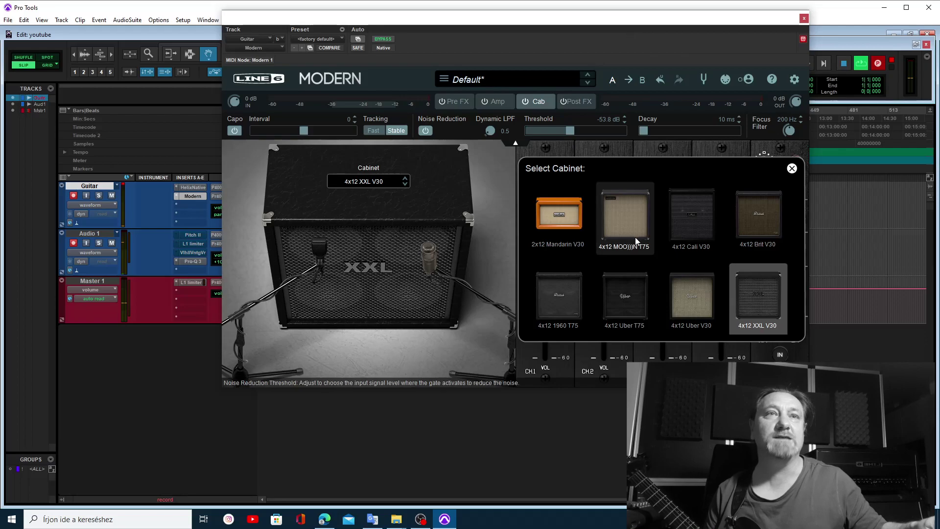
pyautogui.click(791, 169)
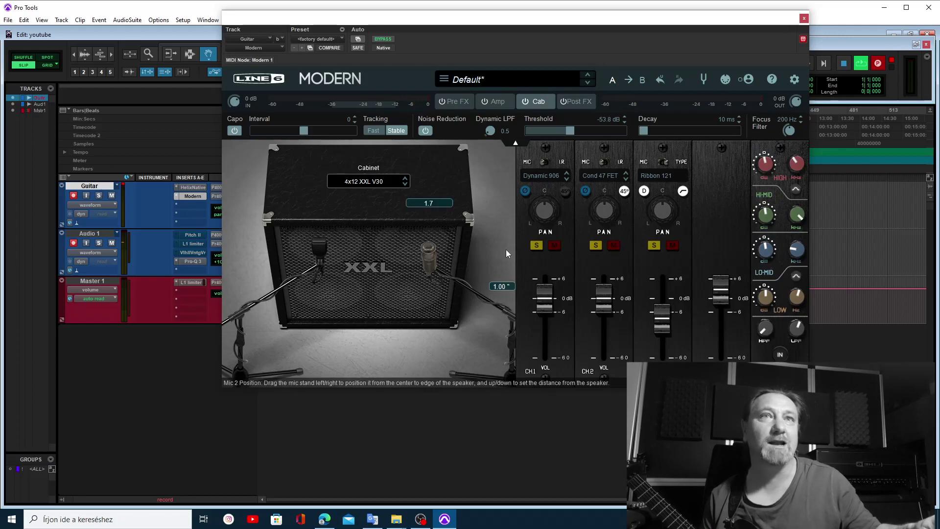
# Step: In the Post FX section, enable the Mod Echo Chorus and audition its Chorus and Vibrato types, ending on Vibrato, with its left echo time
pyautogui.click(568, 104)
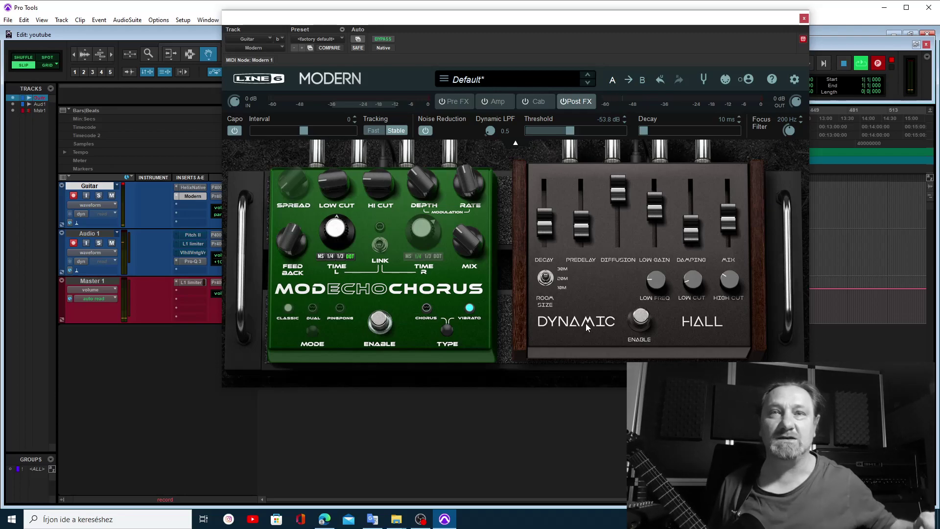
pyautogui.click(377, 321)
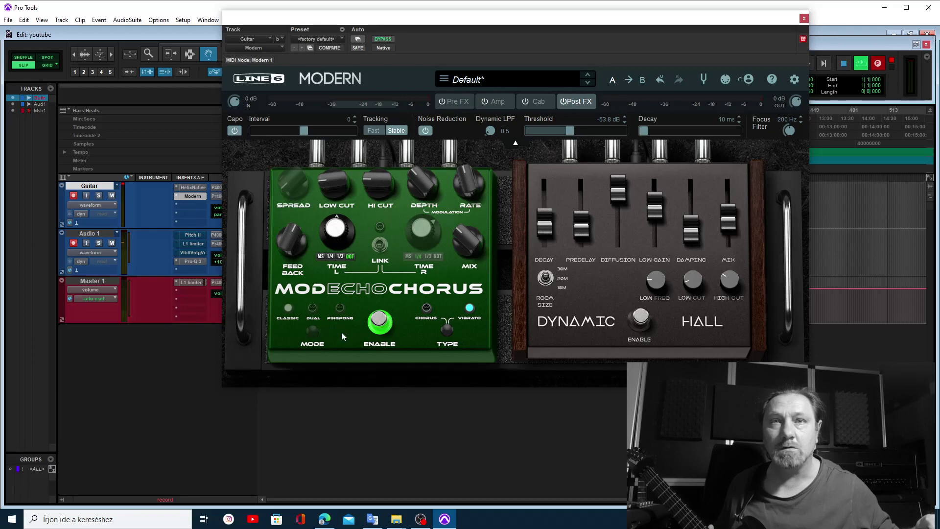
pyautogui.click(446, 329)
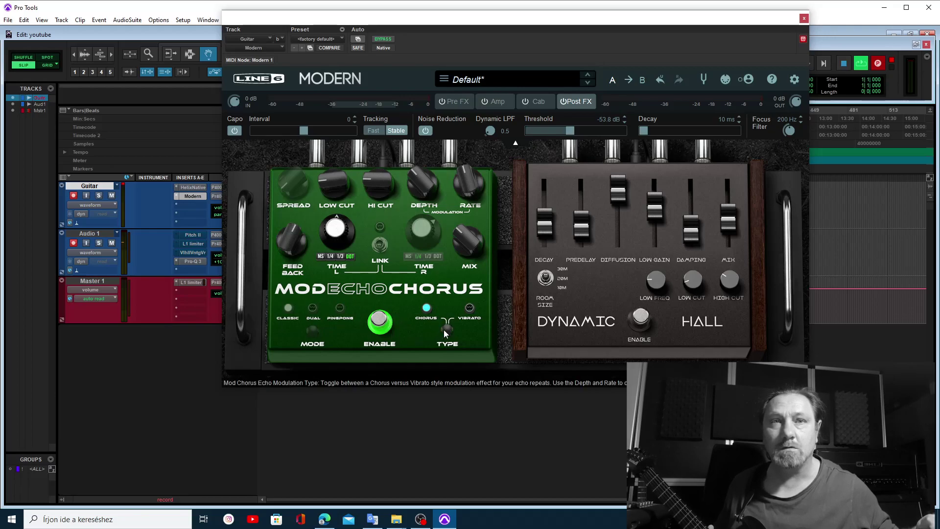
pyautogui.click(446, 329)
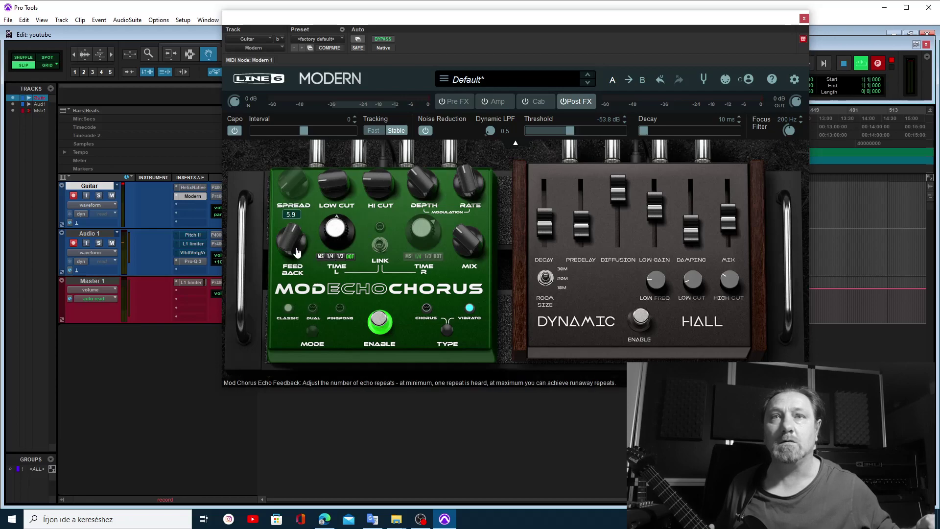
pyautogui.moveTo(332, 240)
pyautogui.mouseDown()
pyautogui.moveTo(322, 213)
pyautogui.moveTo(316, 243)
pyautogui.mouseUp()
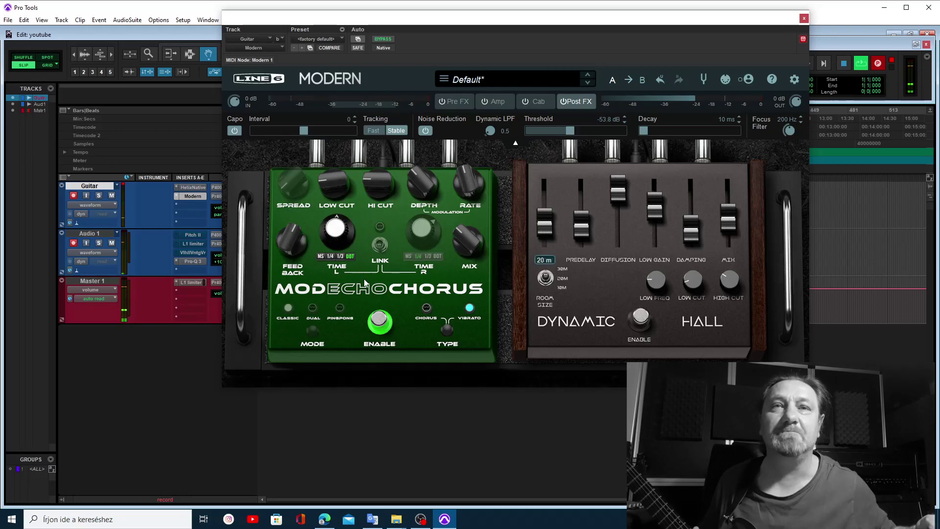
# Step: Enable the Dynamic Hall reverb alongside the echo and raise its mix slightly
pyautogui.click(647, 318)
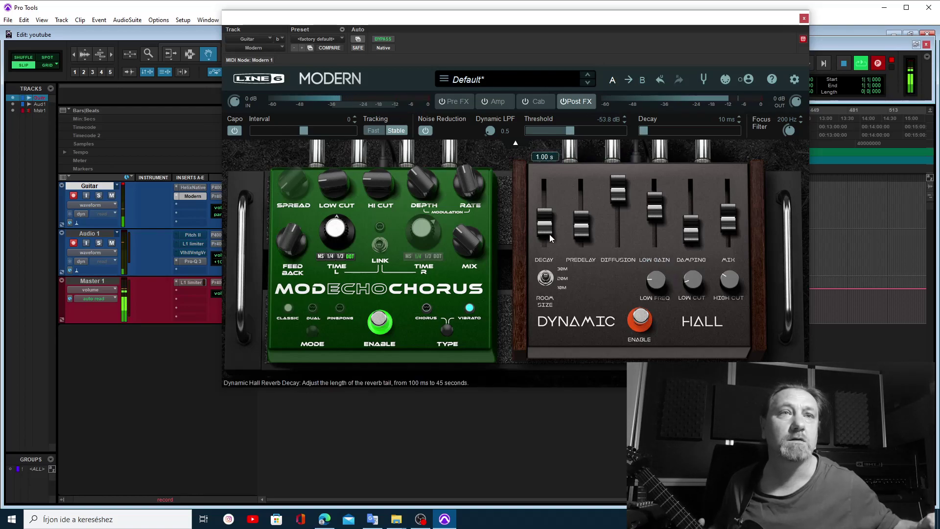
pyautogui.moveTo(719, 222)
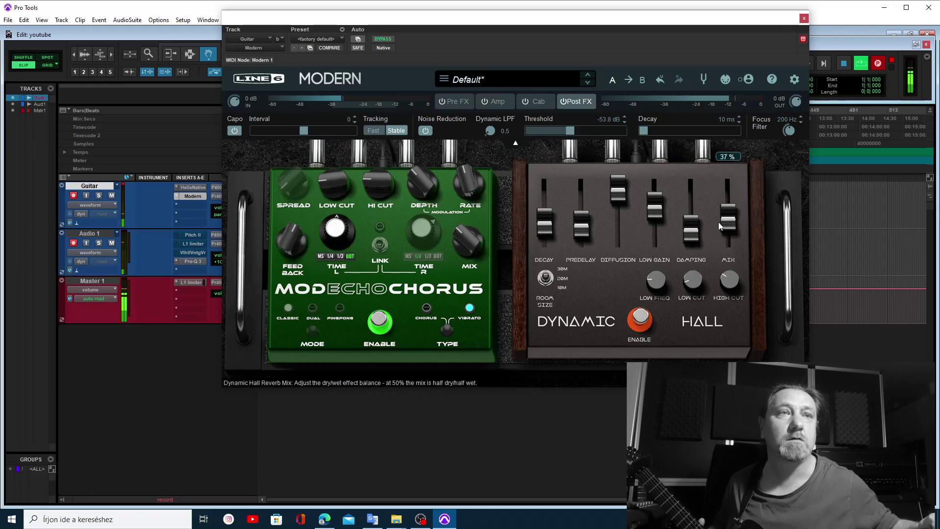
pyautogui.moveTo(722, 218); pyautogui.dragTo(722, 209)
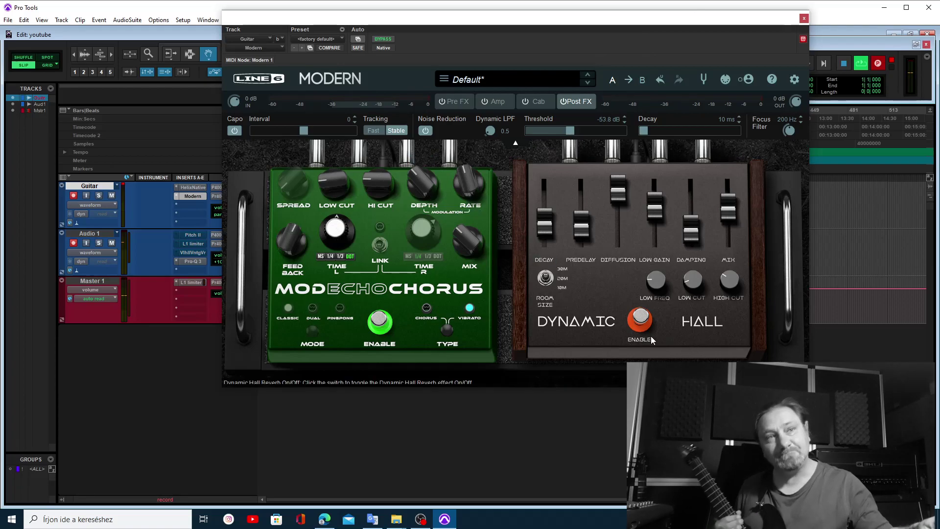
# Step: Switch off both the Dynamic Hall and Mod Echo Chorus effects
pyautogui.click(641, 320)
pyautogui.click(390, 331)
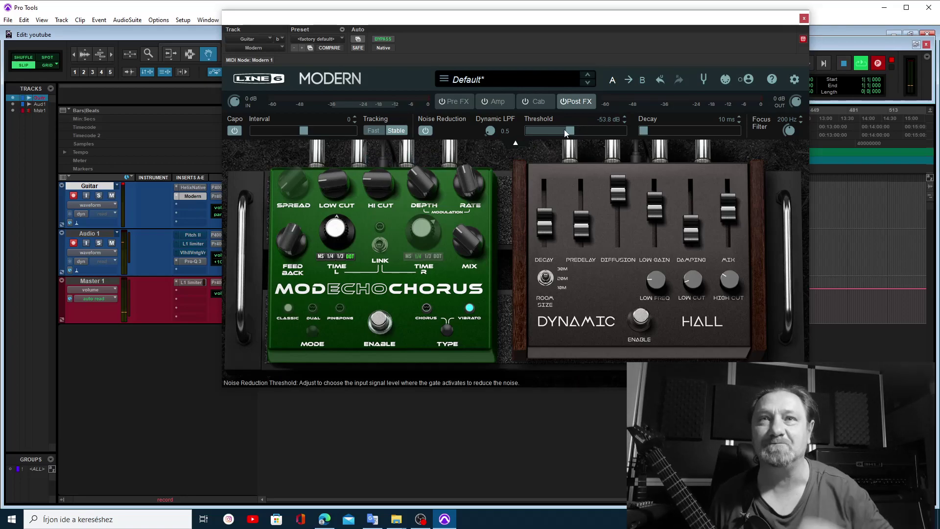
# Step: Audition the capo at successively lower intervals of -1, -2, -3 and -4 semitones
pyautogui.click(354, 122)
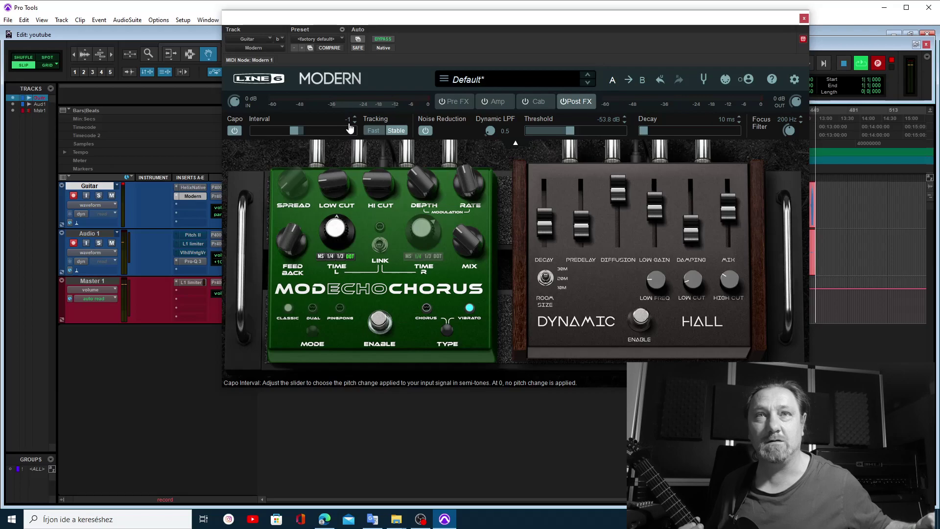
pyautogui.click(356, 123)
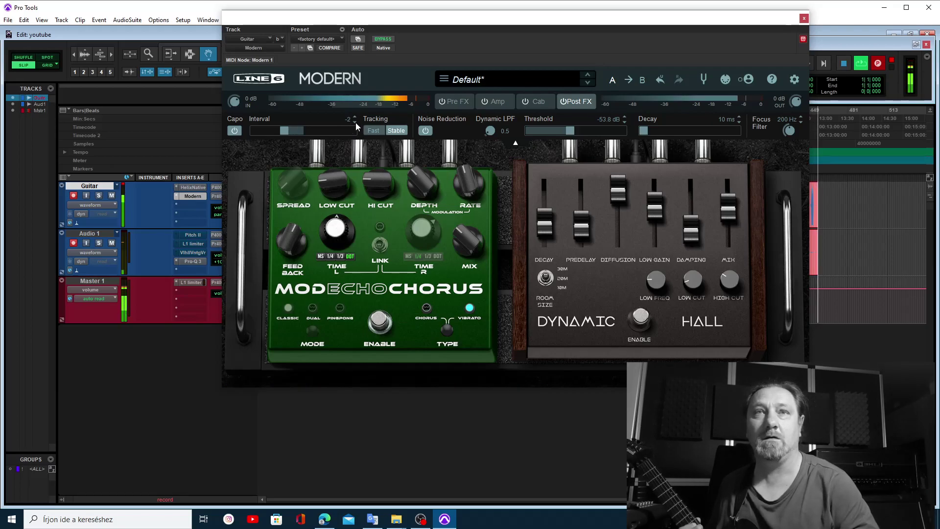
pyautogui.click(355, 123)
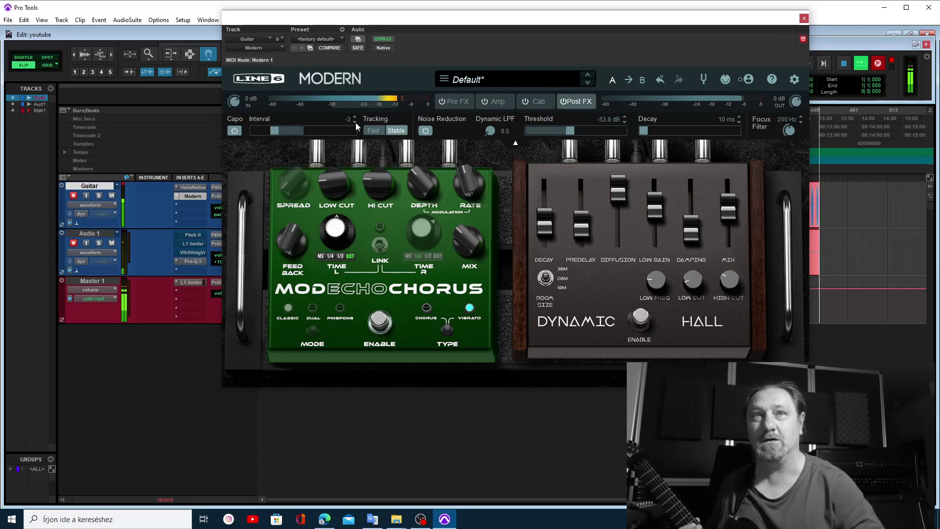
pyautogui.click(356, 122)
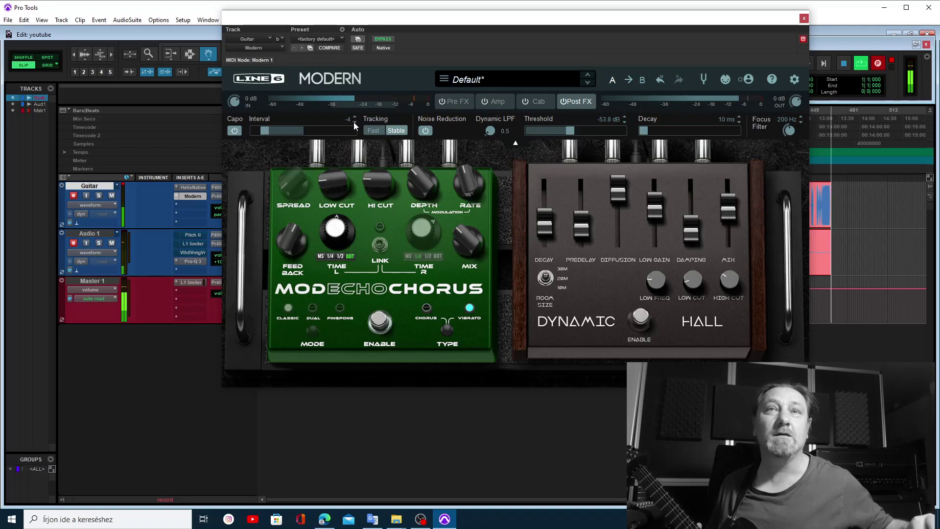
# Step: Audition higher capo intervals from -3 up to +4 semitones and return the interval to 0
pyautogui.click(354, 118)
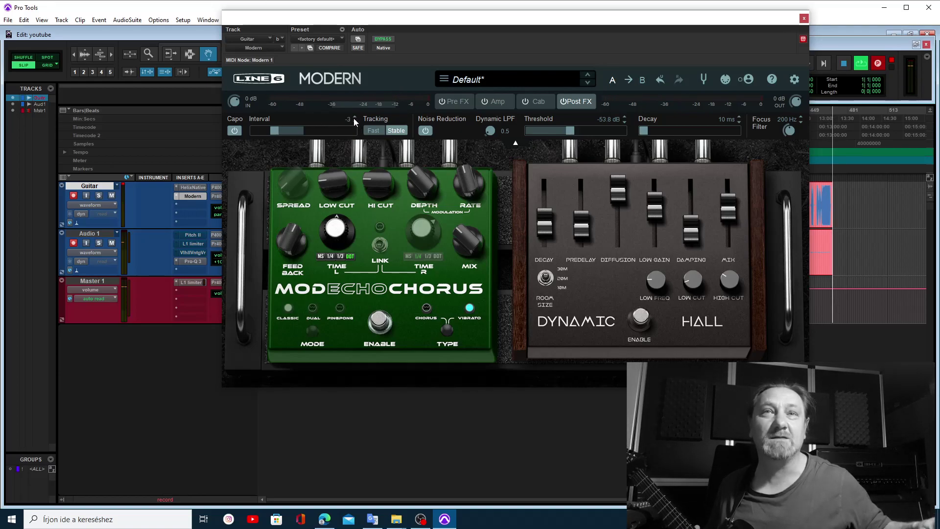
pyautogui.click(353, 117)
pyautogui.click(353, 116)
pyautogui.click(354, 115)
pyautogui.click(354, 114)
pyautogui.click(354, 114)
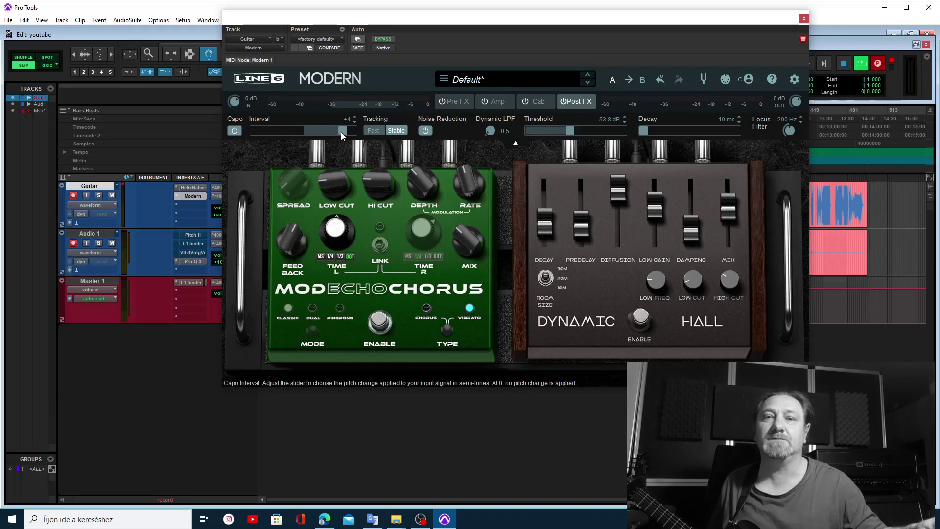
pyautogui.moveTo(339, 132); pyautogui.dragTo(304, 134)
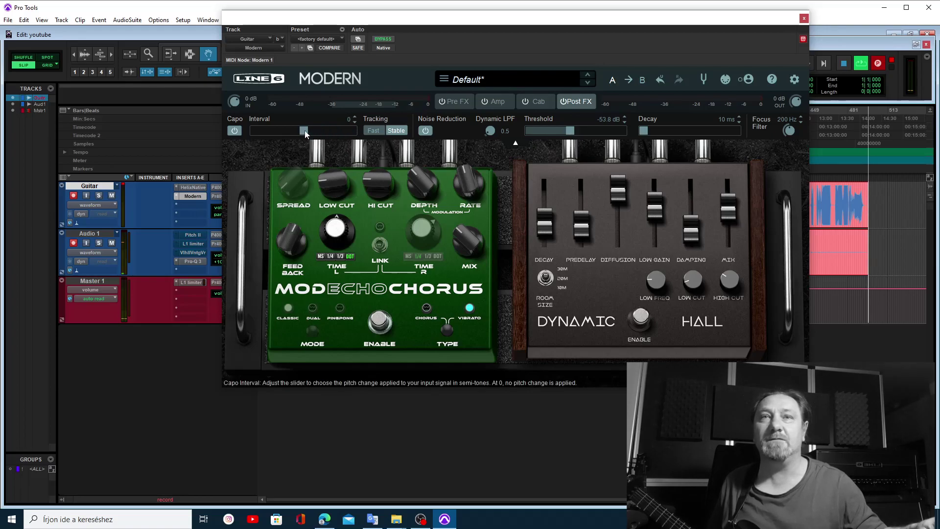